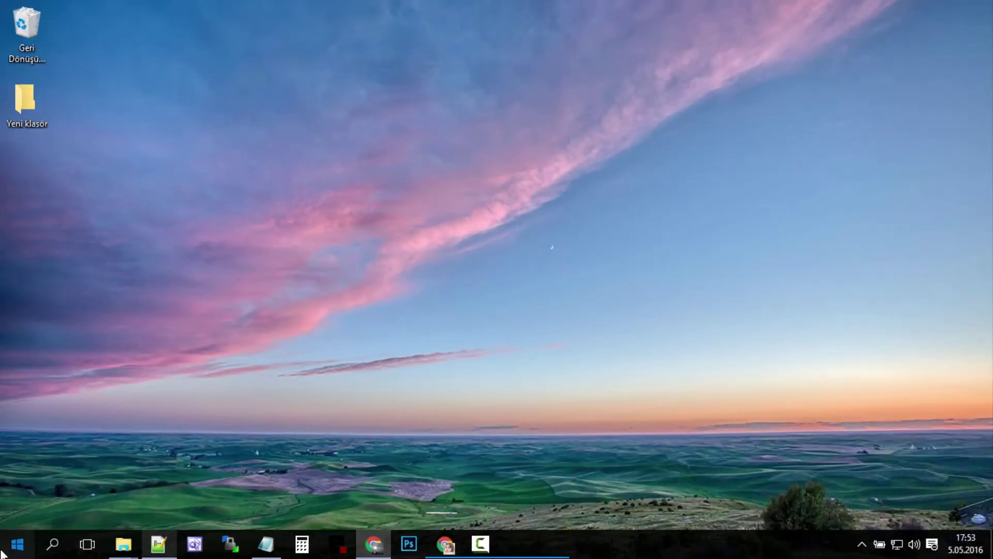
- Launch TeamViewer, enter the partner's ID and start a remote control connection to that computer
click(2, 552)
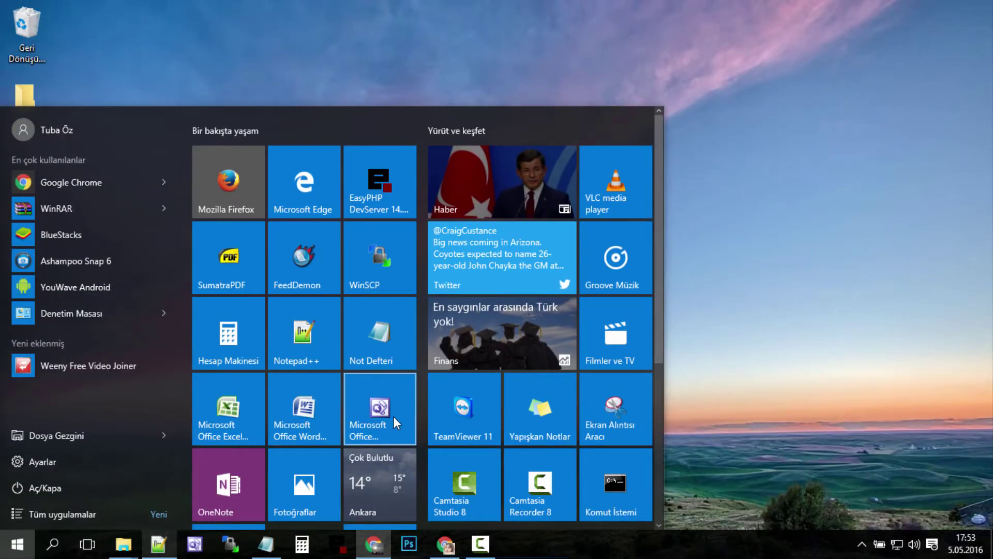
click(474, 420)
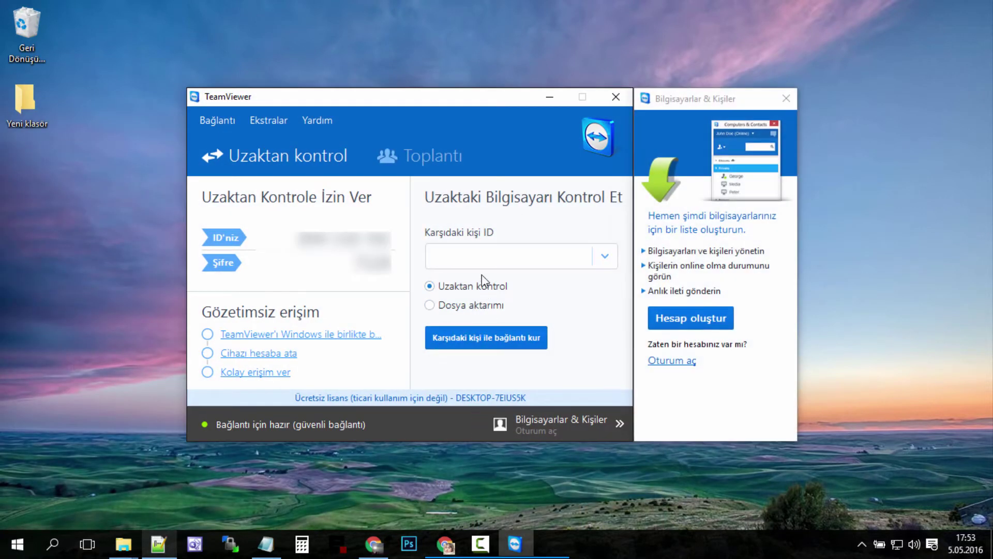
click(476, 251)
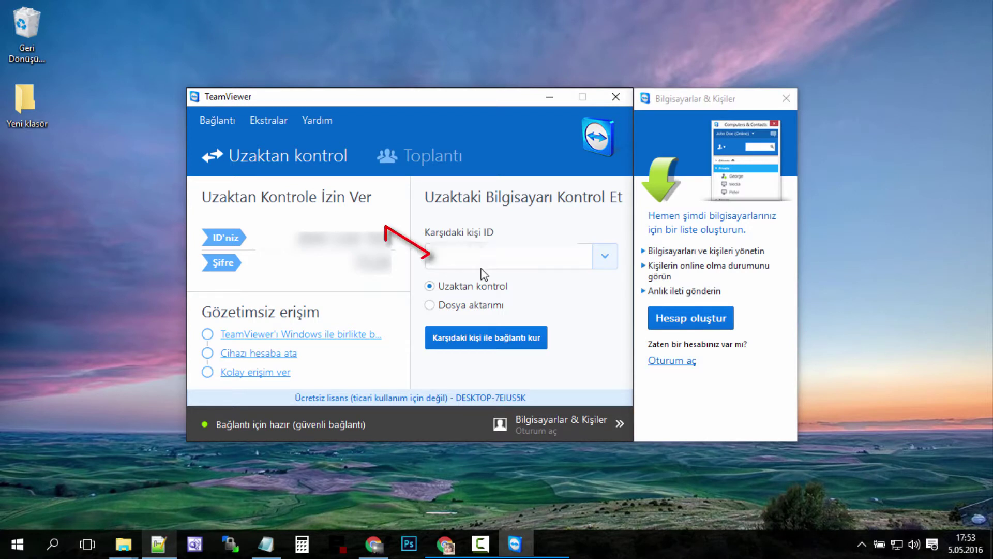
key(ctrl+v)
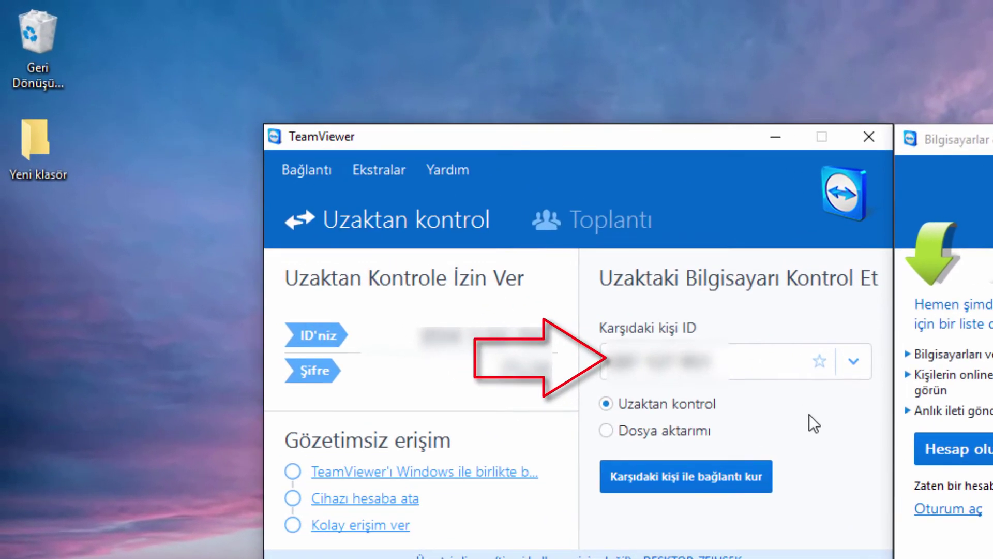
click(712, 483)
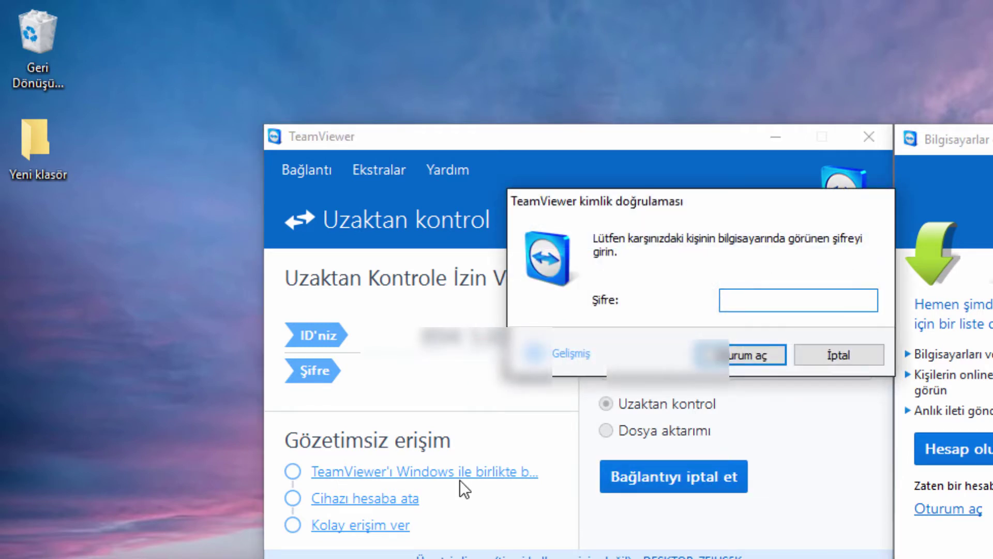
- Enter the partner's password to log on to the remote computer and unmute the microphone for the Internet call
text(•••)
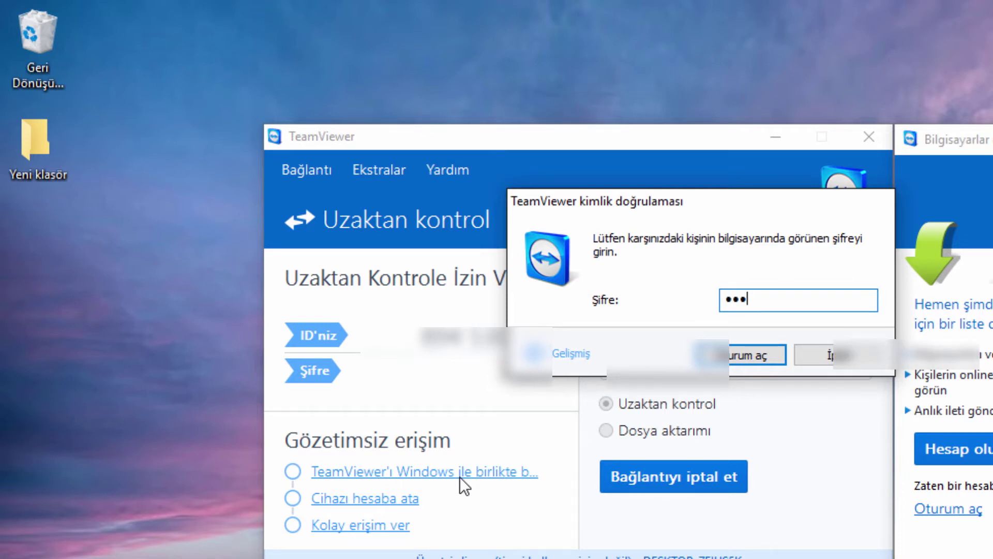
text(•)
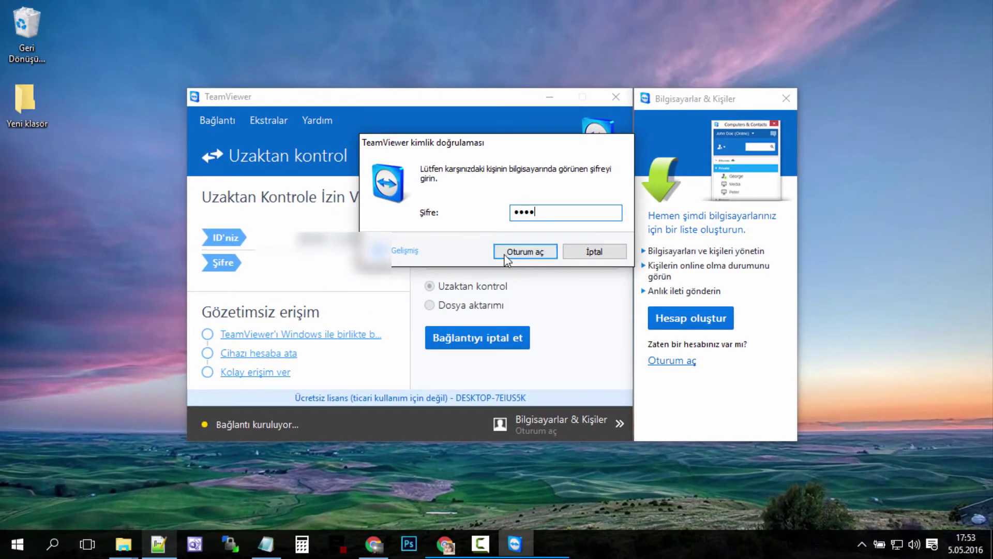
click(505, 255)
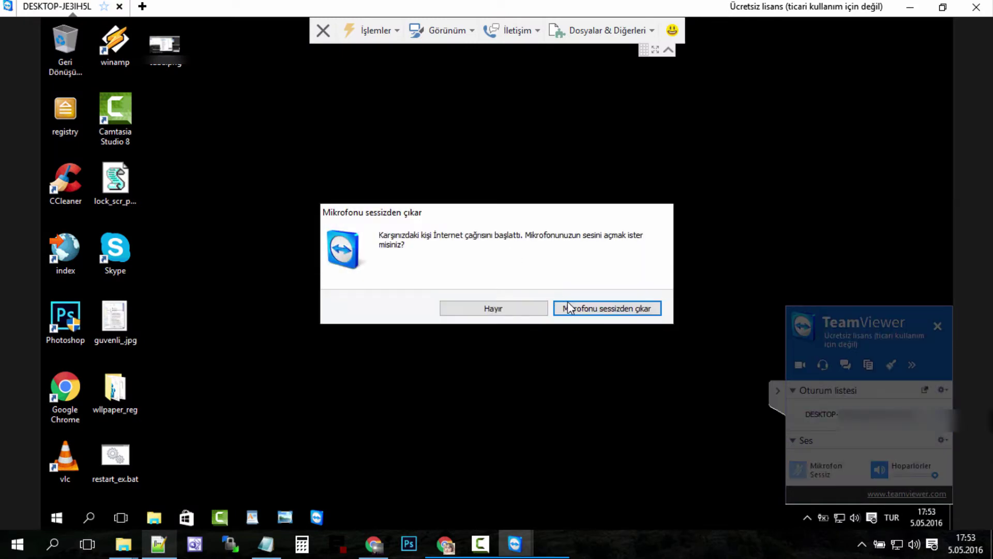
click(582, 309)
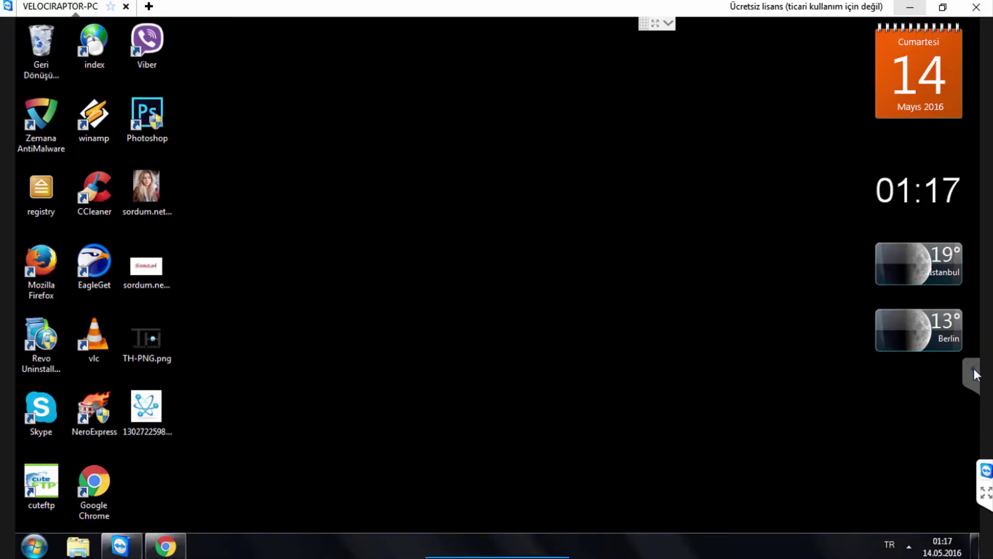
- Share sordum.net.jpg from the remote desktop through the file box and download it to the local desktop
click(972, 371)
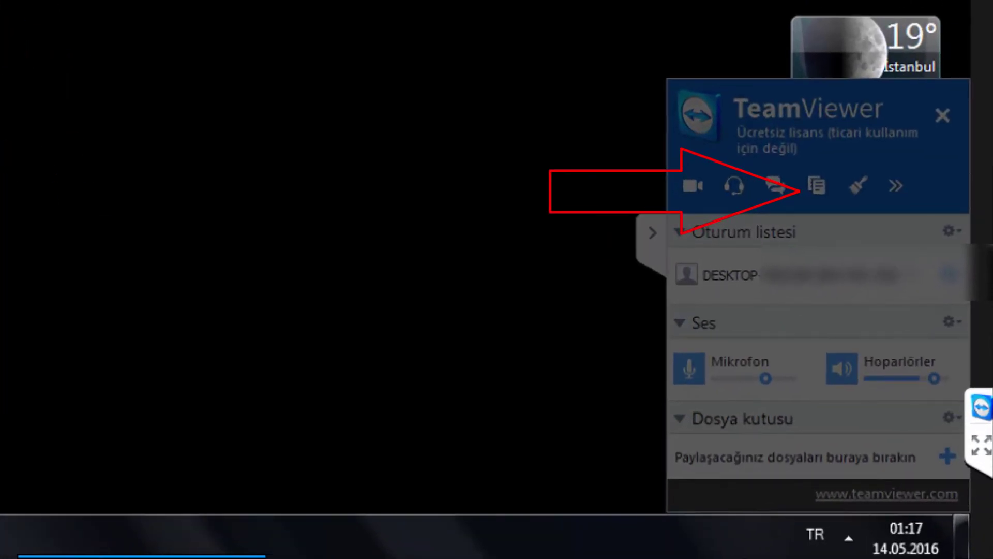
drag(84, 207, 718, 437)
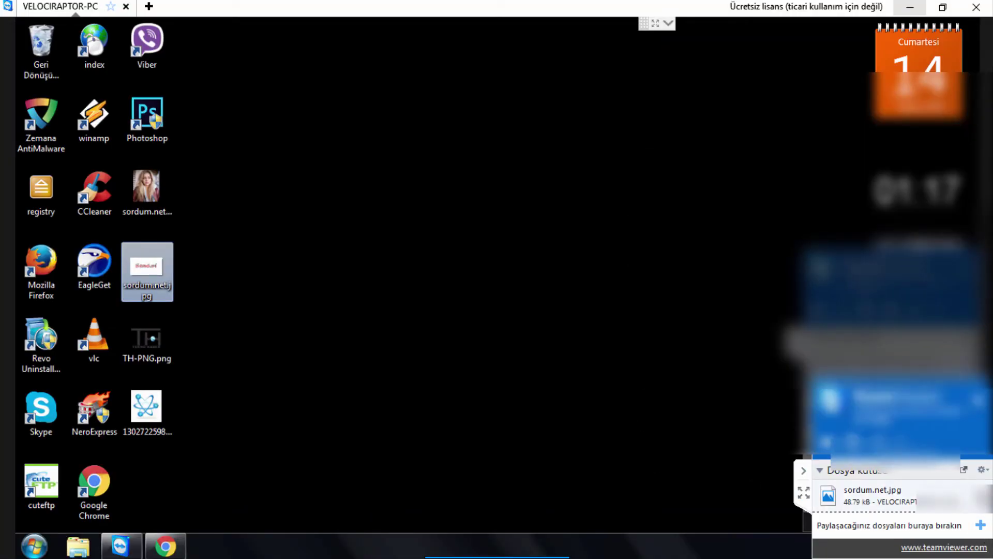
click(981, 501)
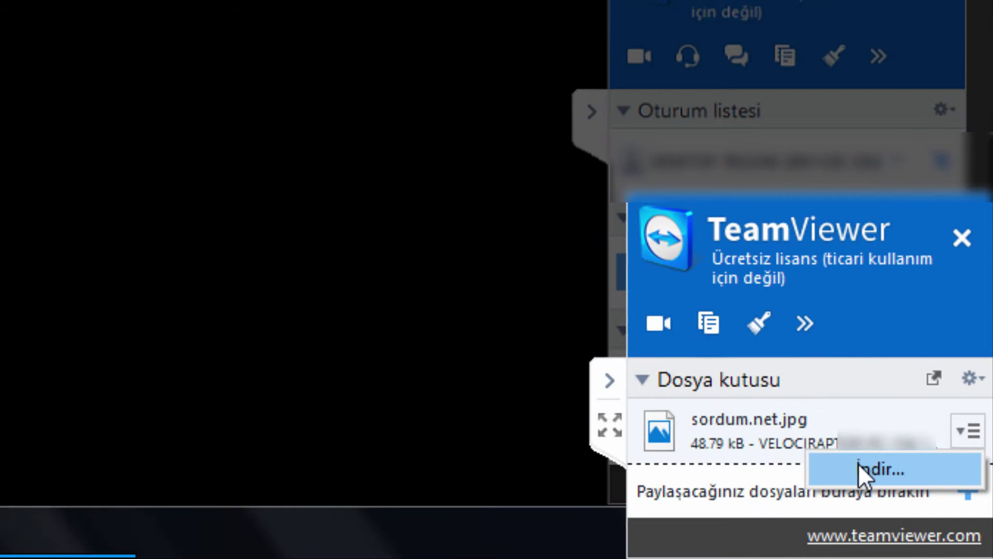
click(792, 421)
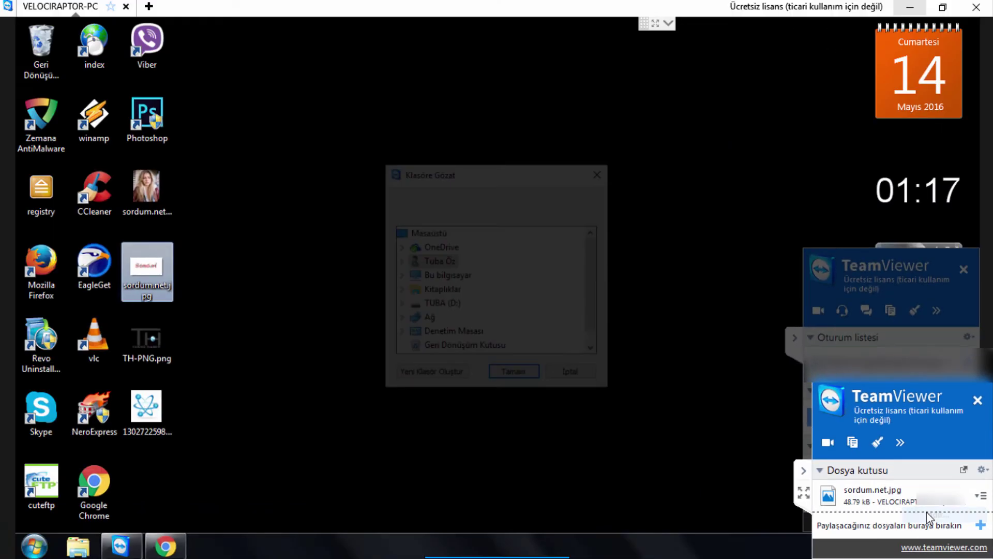
click(415, 234)
click(515, 376)
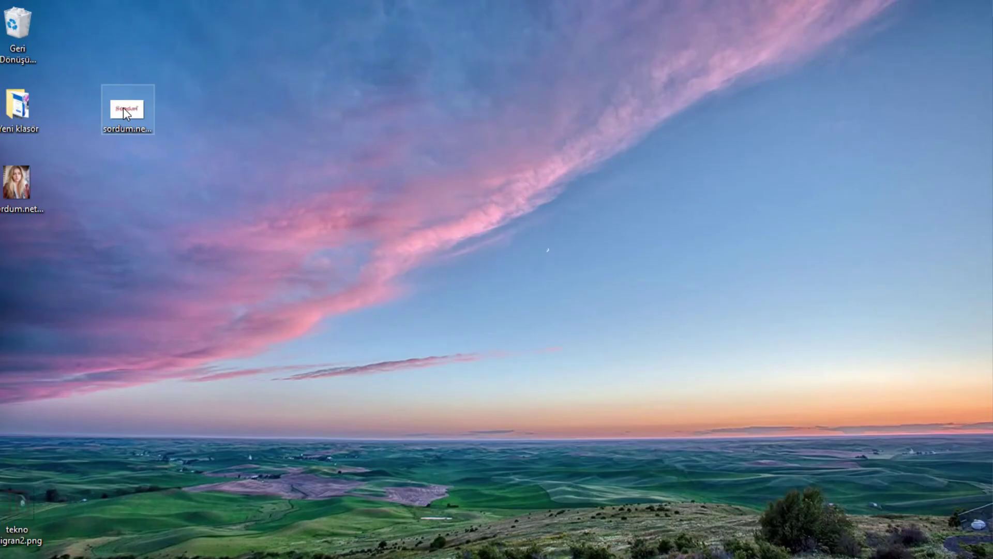
- Move the downloaded sordum.net.jpg to an empty area of the local desktop and open it
drag(125, 114, 331, 190)
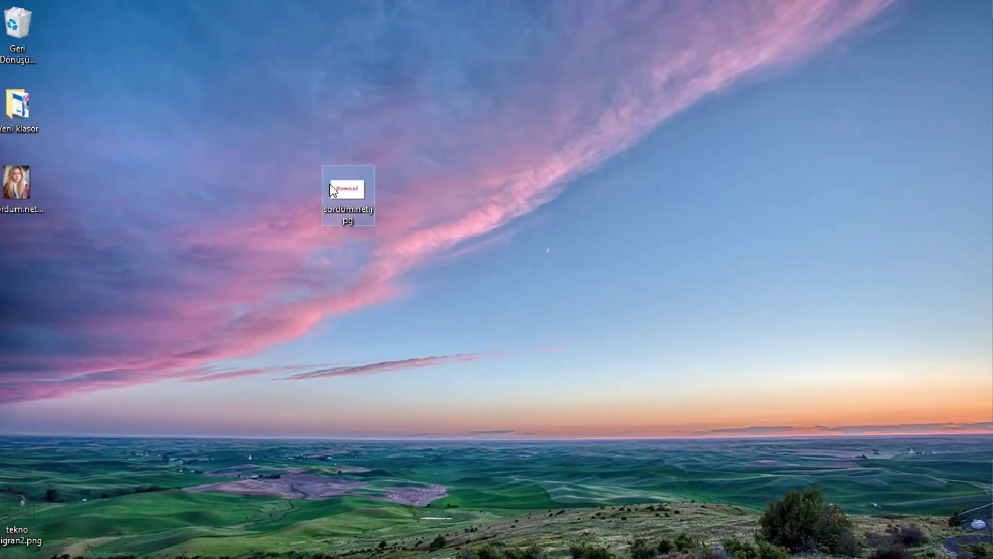
double_click(347, 194)
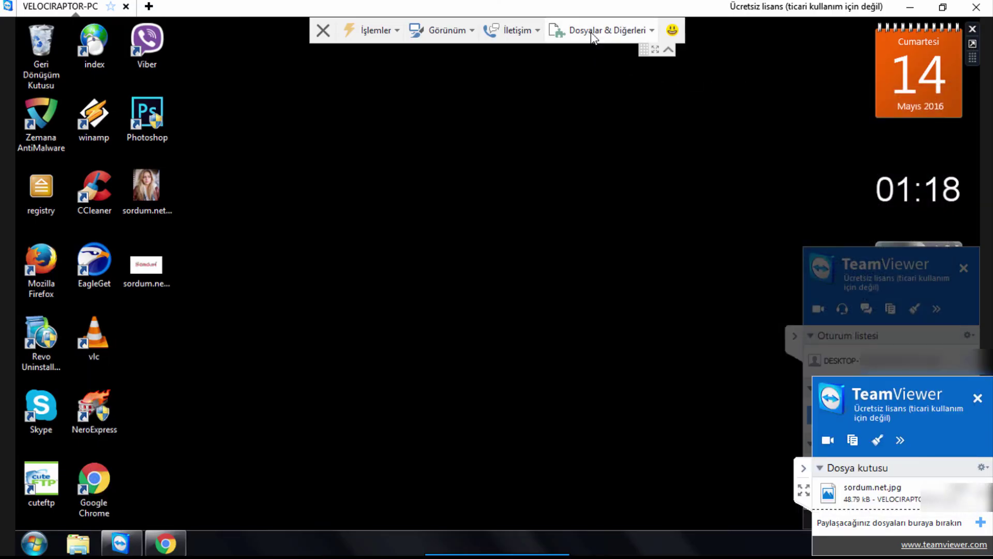
- Start a file transfer session and retrieve sordum.net2.jpg from the remote desktop to the local desktop
click(593, 36)
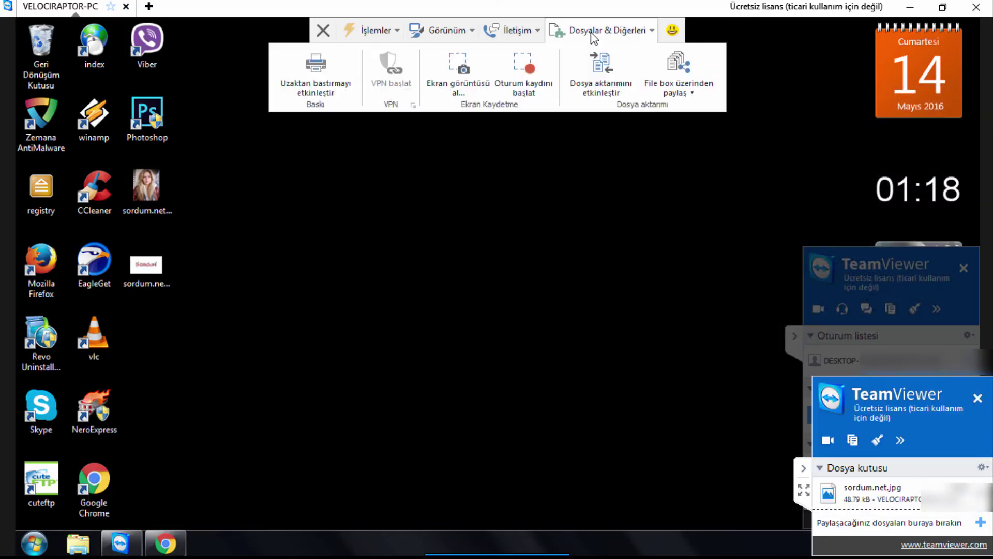
click(582, 82)
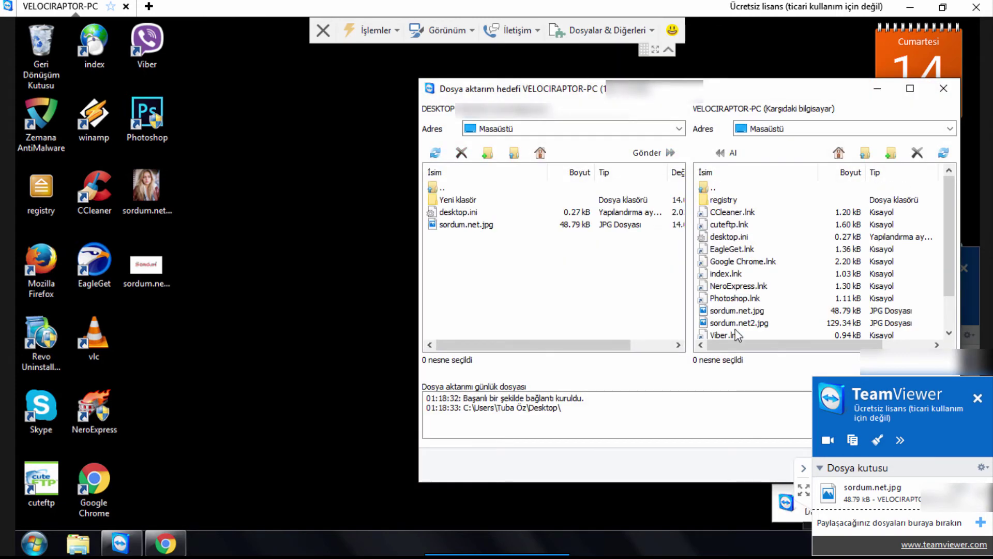
click(733, 323)
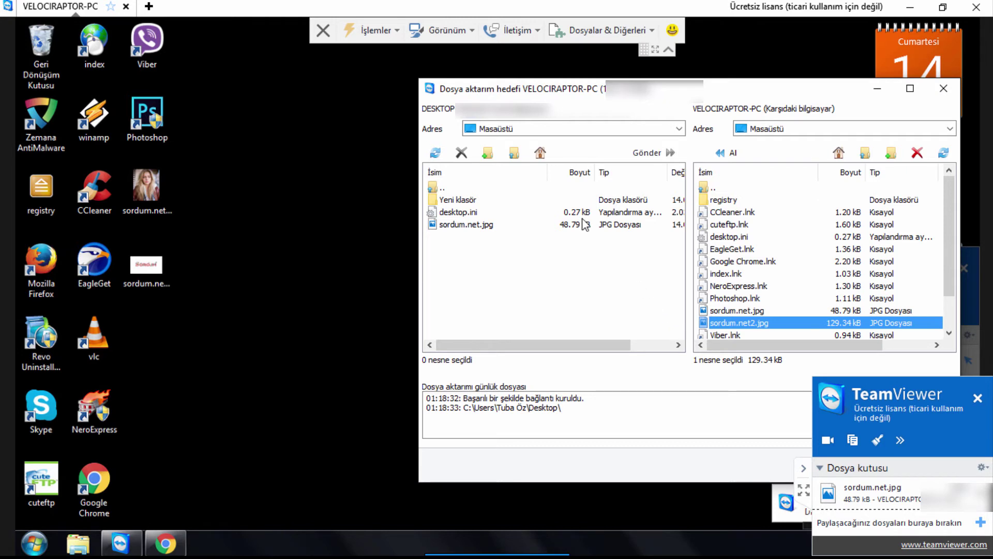
click(733, 154)
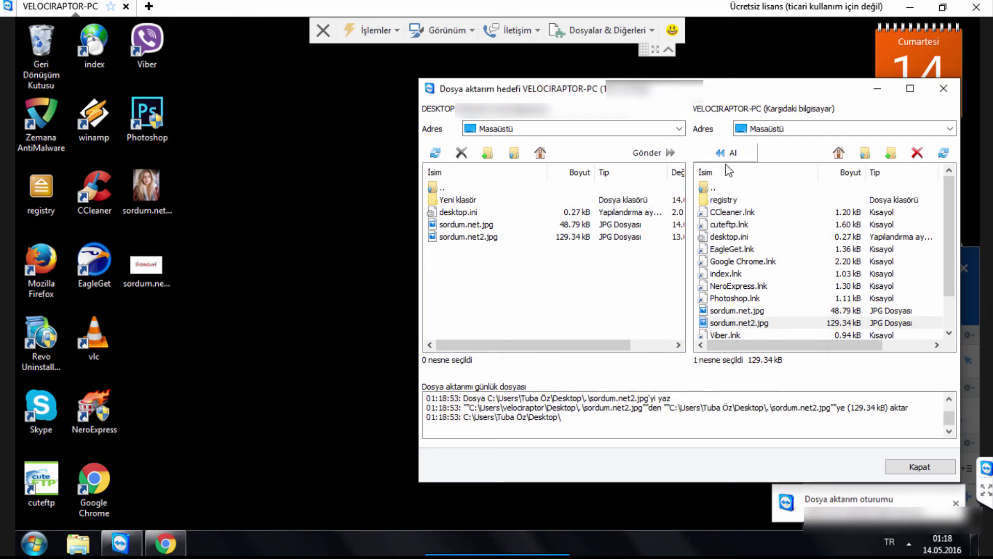
- Minimize the remote session, place sordum.net2.jpg beside sordum.net.jpg on the local desktop and return to the session
click(910, 8)
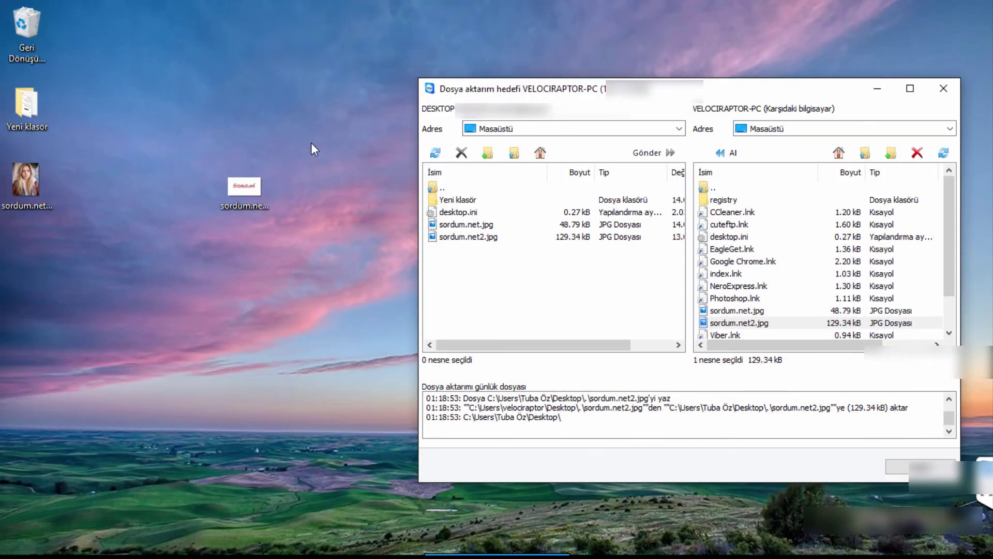
drag(25, 180, 179, 173)
mouse_move(243, 556)
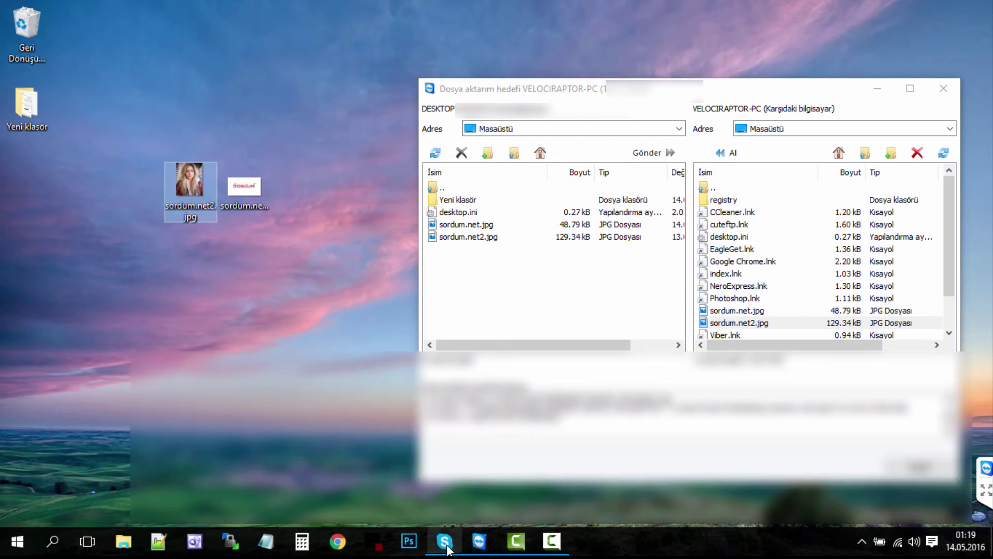
mouse_move(486, 546)
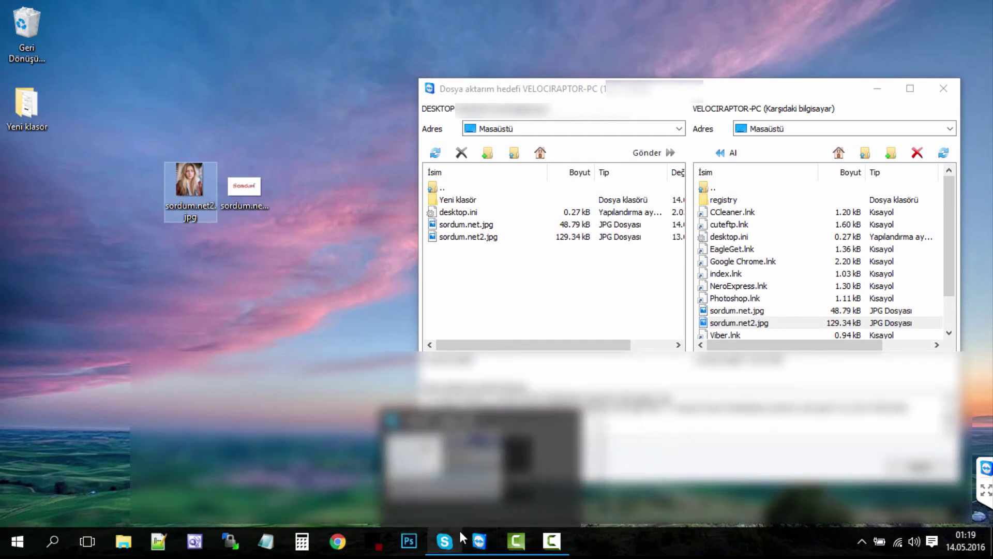
click(468, 469)
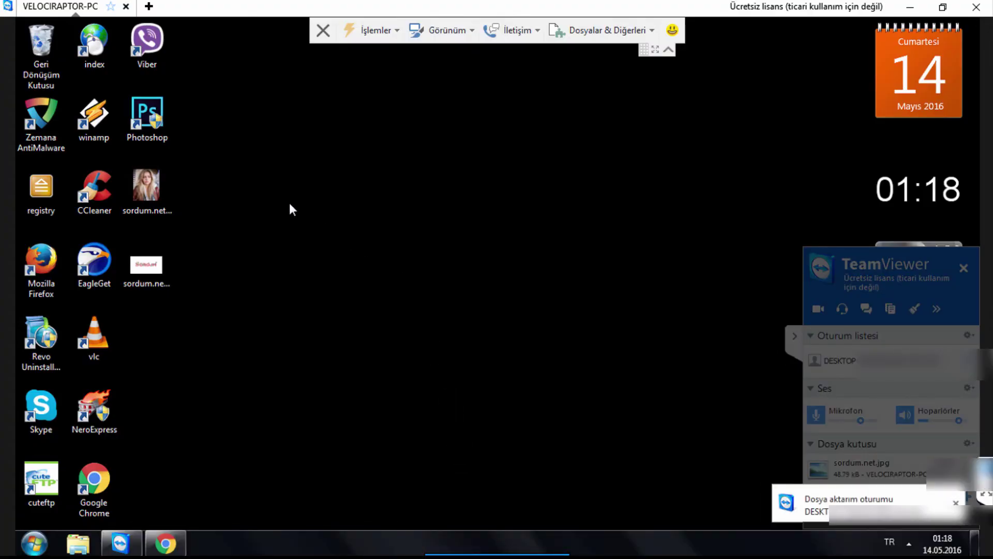
- Reopen the file transfer, send TH-PNG.png from the local Yeni klasör folder to the remote desktop and close the transfer window
click(610, 34)
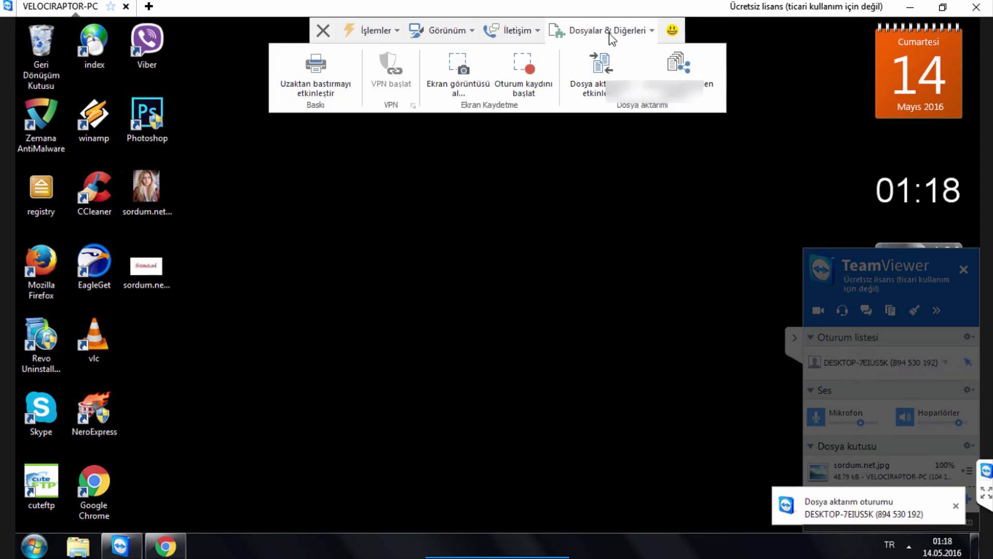
click(619, 70)
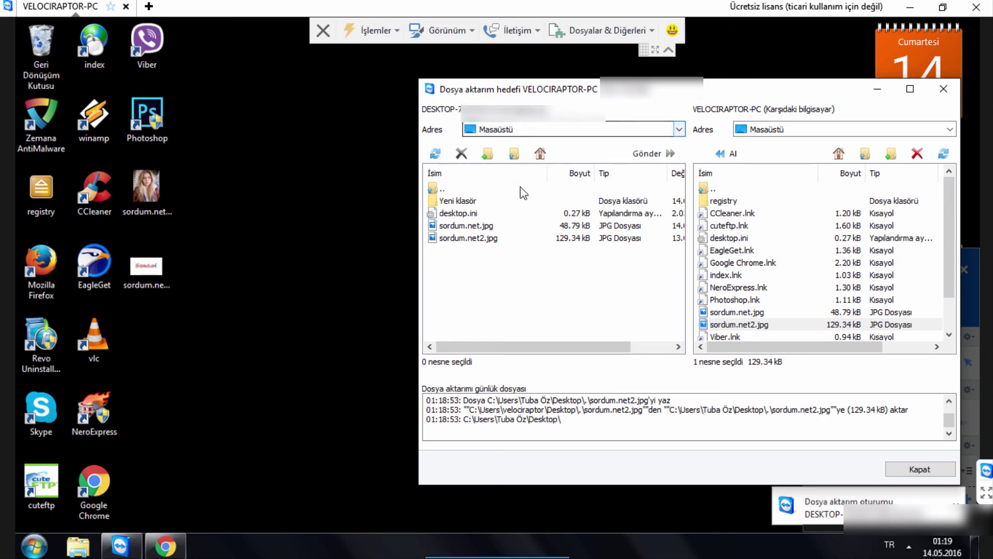
double_click(456, 202)
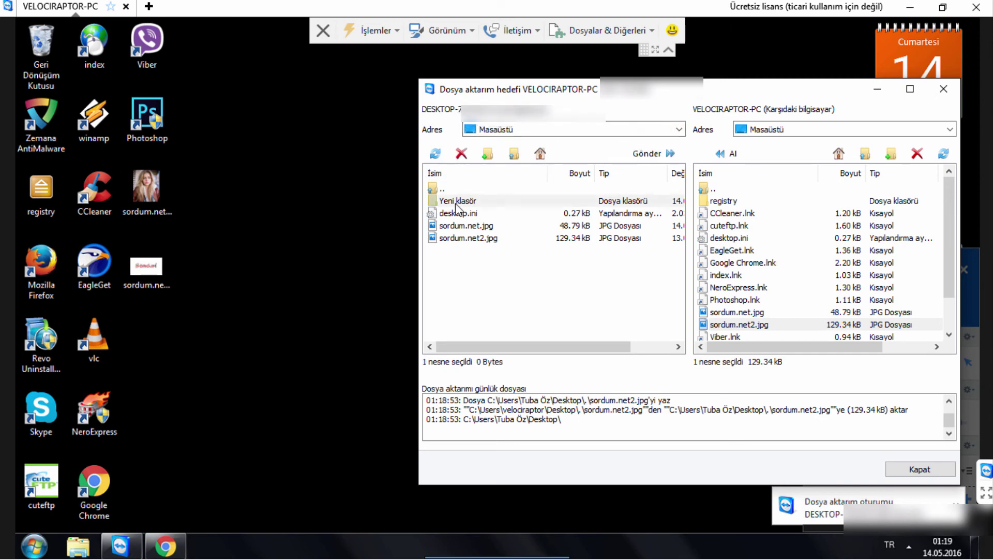
scroll(485, 249, down, 4)
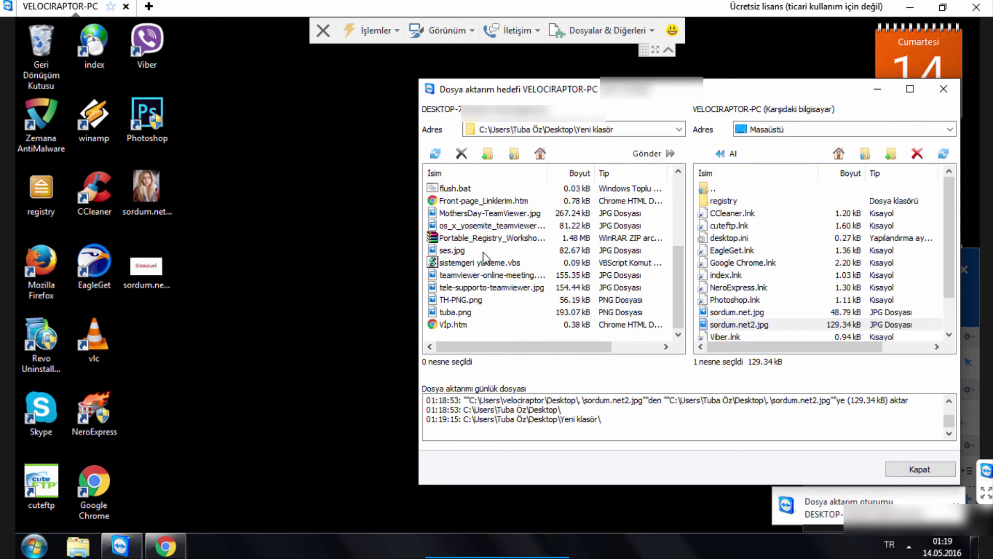
click(467, 301)
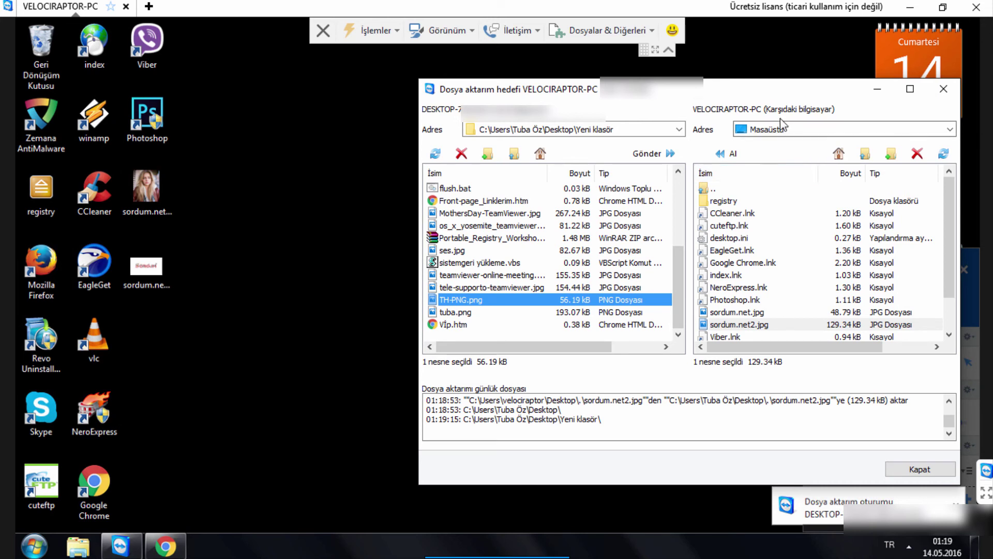
click(648, 154)
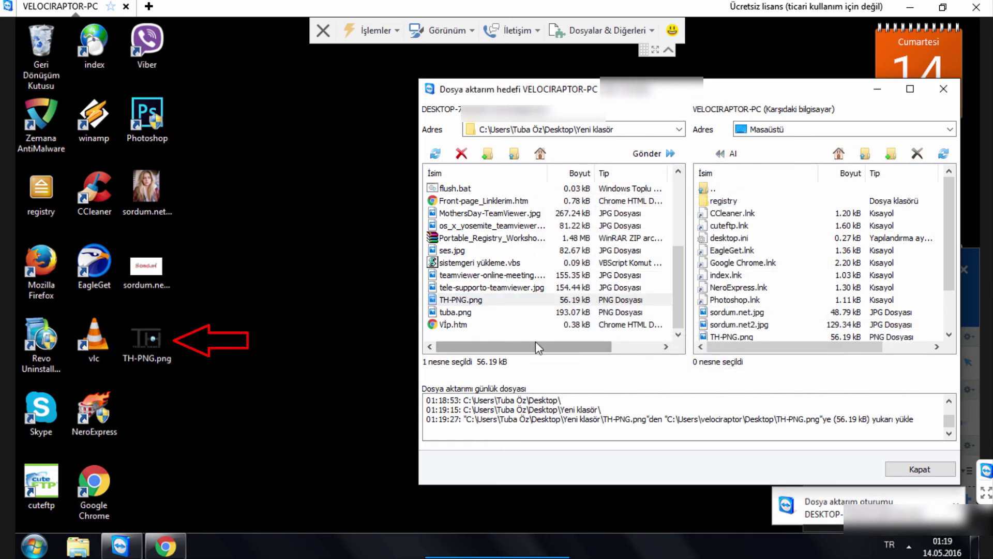
click(906, 476)
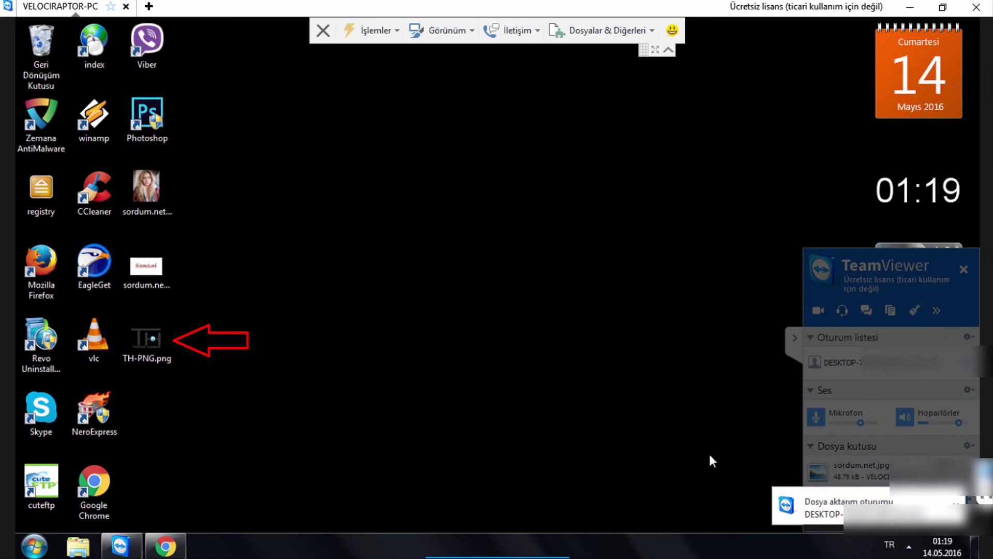